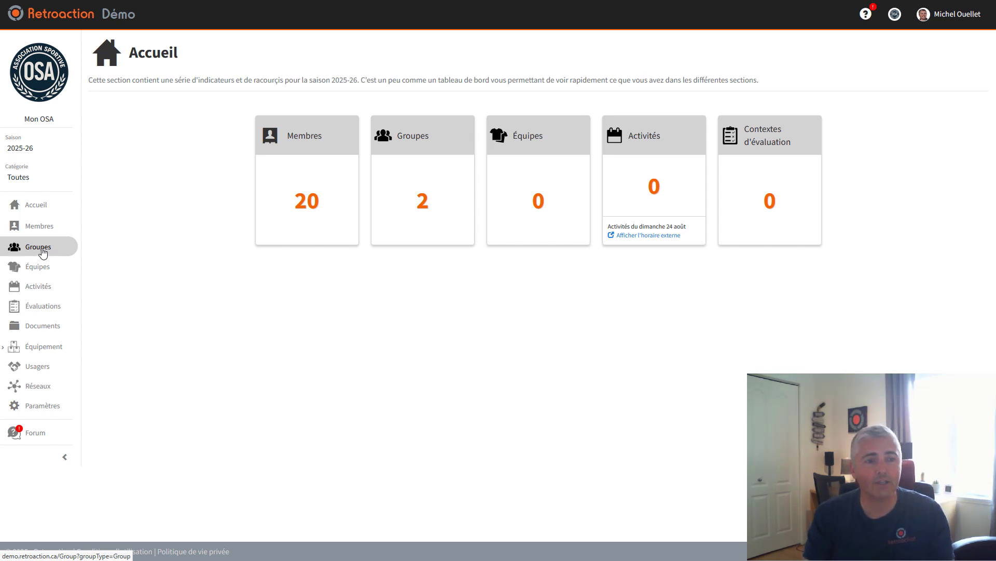
Examine the groups and members lists, and review the athletes in the École A - Disciplines group.
click(42, 248)
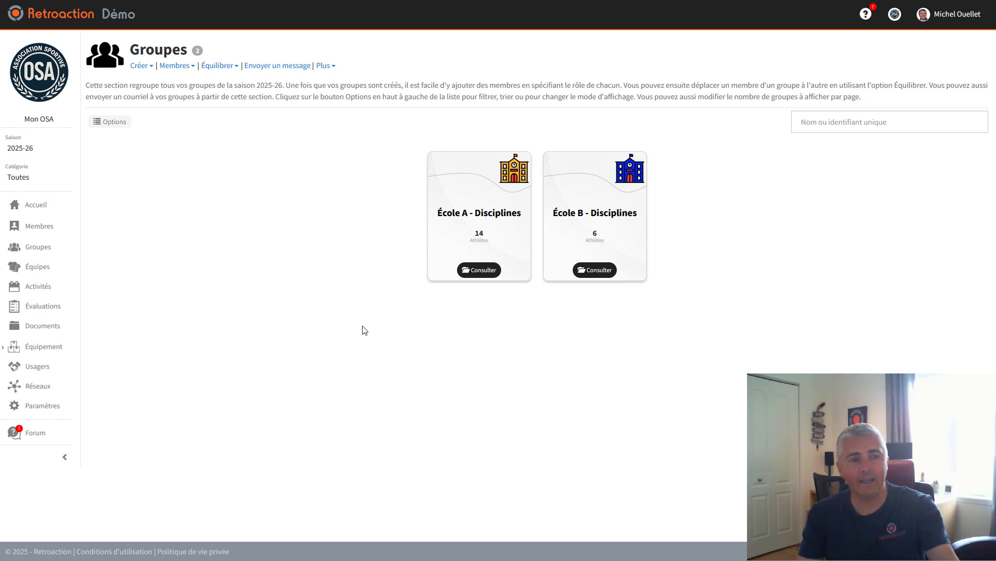
click(39, 227)
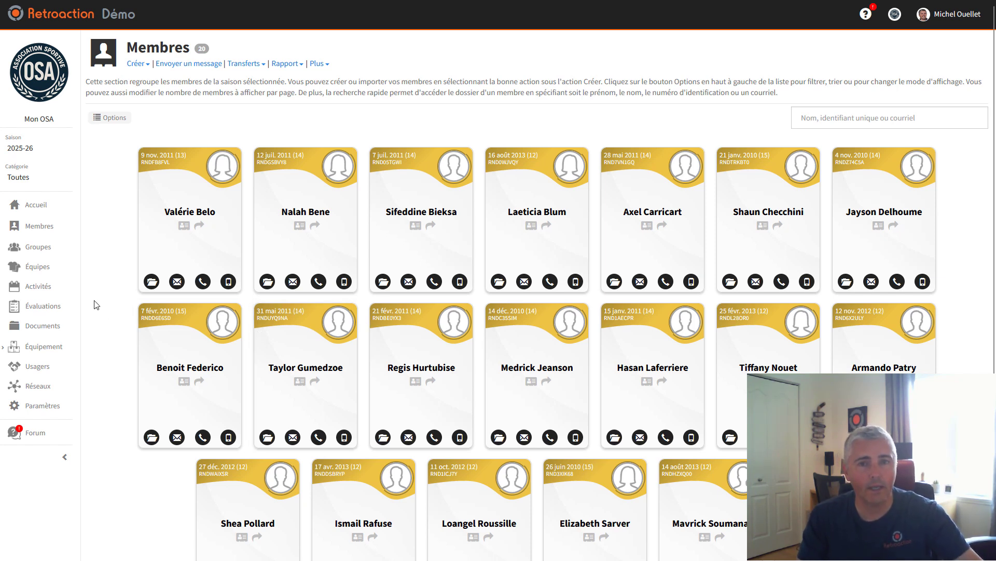
click(39, 248)
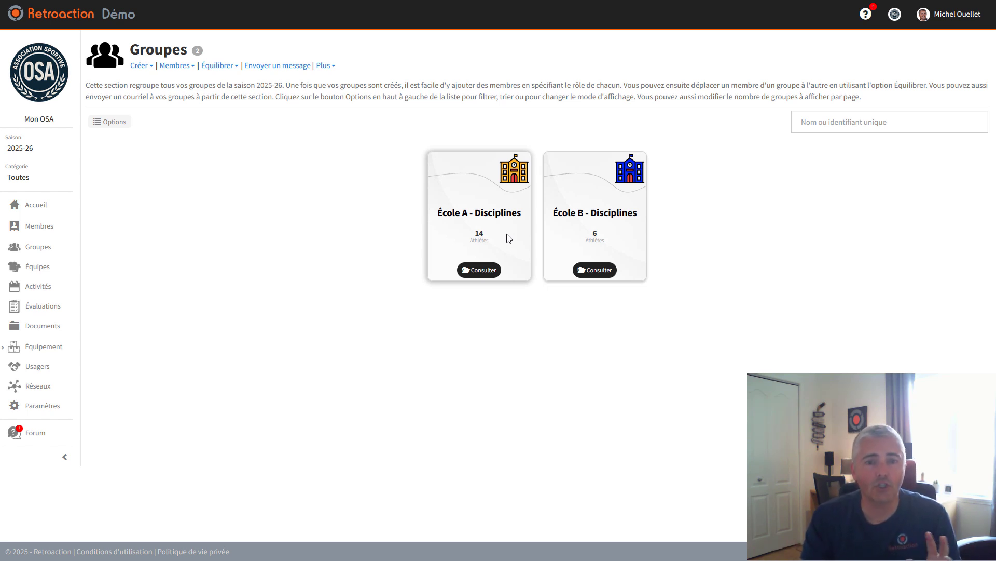
click(479, 270)
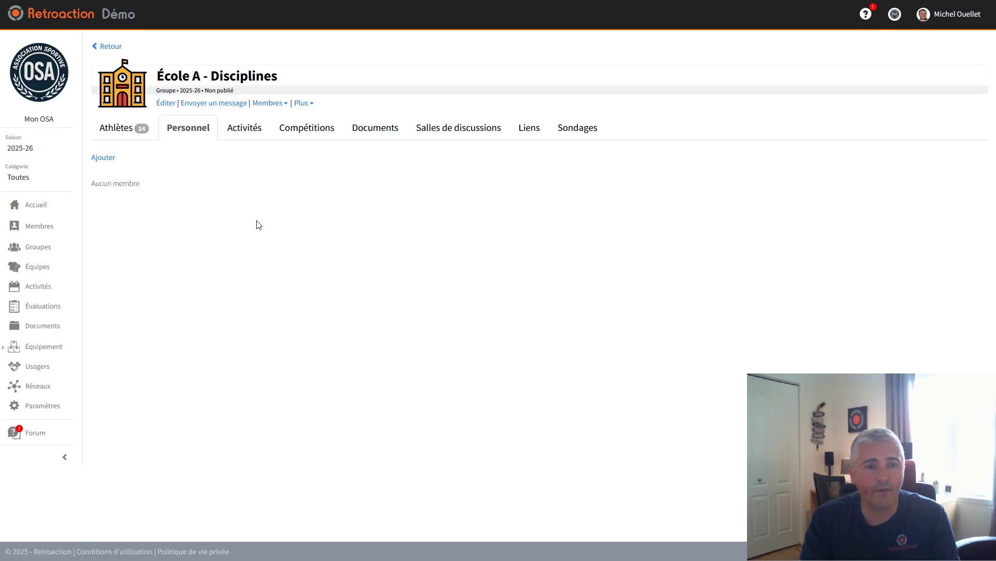
click(123, 129)
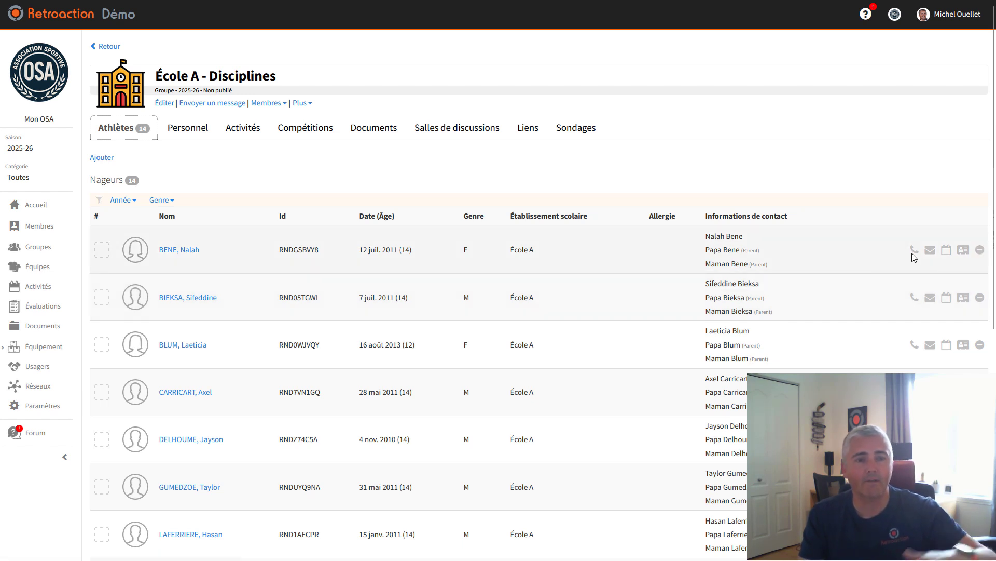
click(108, 47)
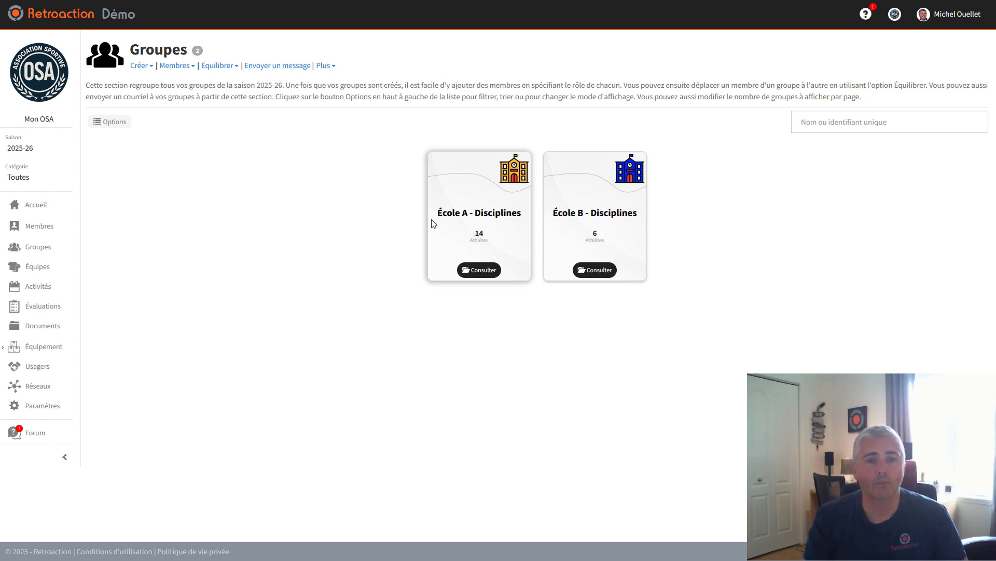
Create a new group named Débutants for the 2025-26 season.
click(139, 66)
click(145, 81)
click(209, 110)
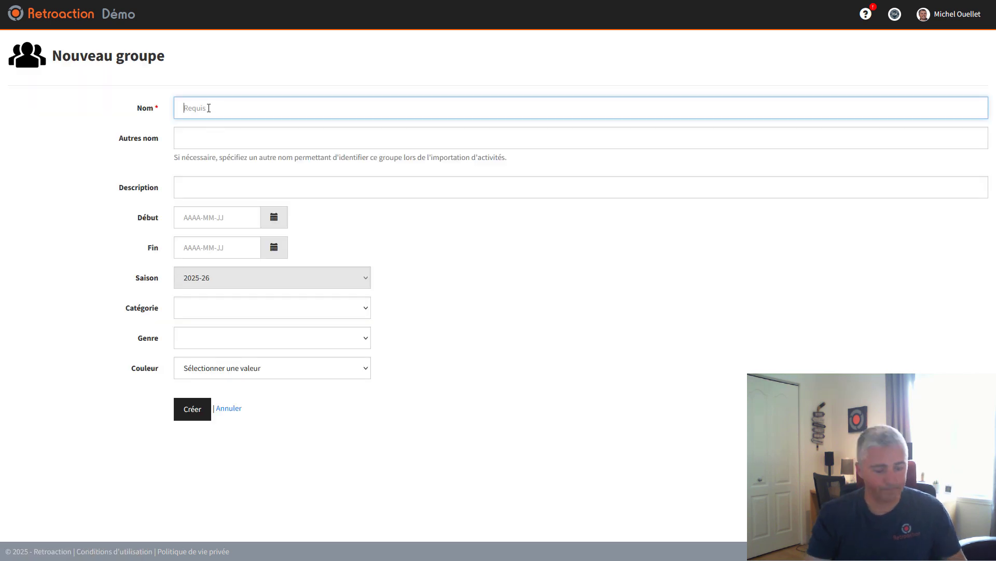
text(Débutants)
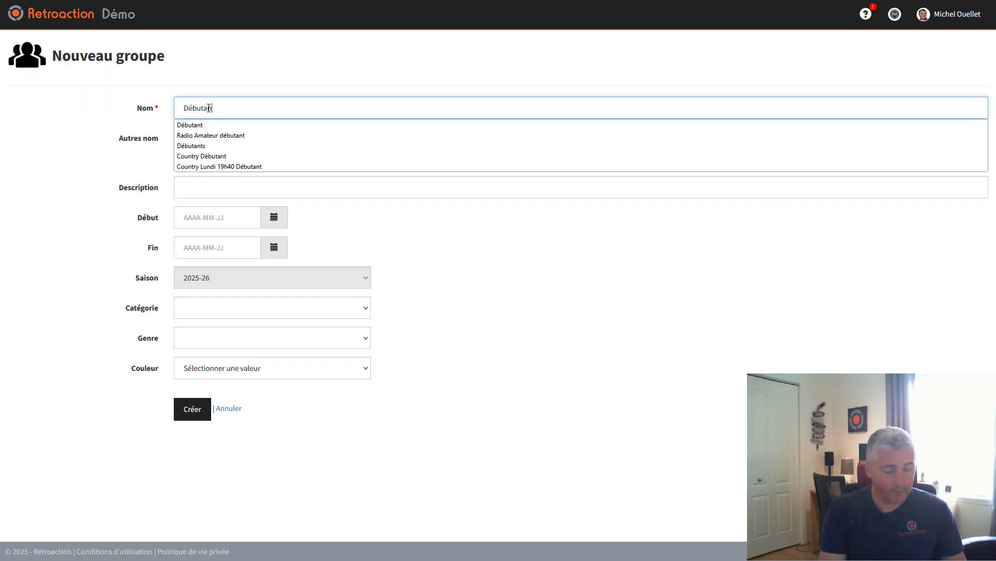
key(Return)
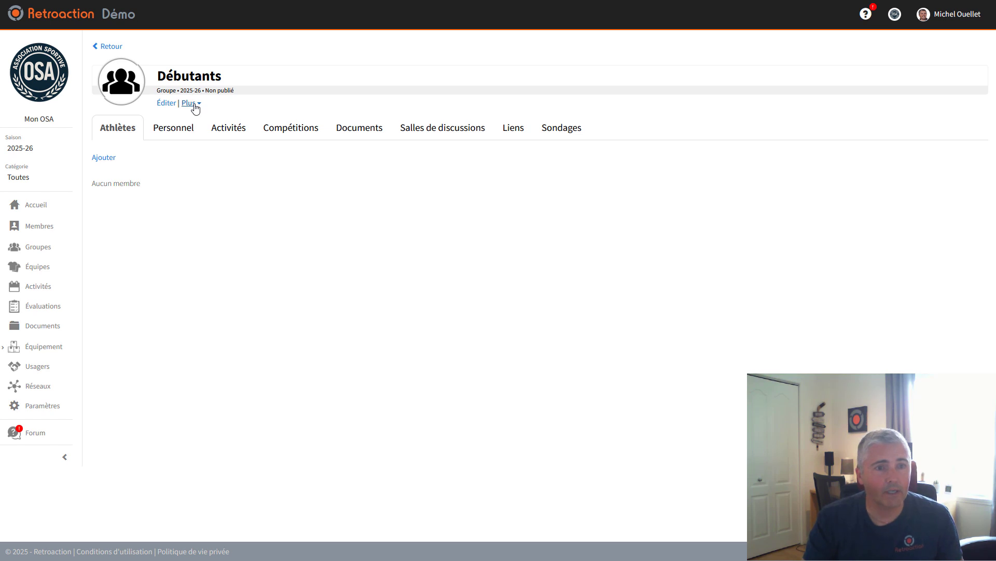
Duplicate the Débutants group under the name Avancés and return to the groups list.
click(191, 104)
click(209, 118)
drag(248, 107, 18, 95)
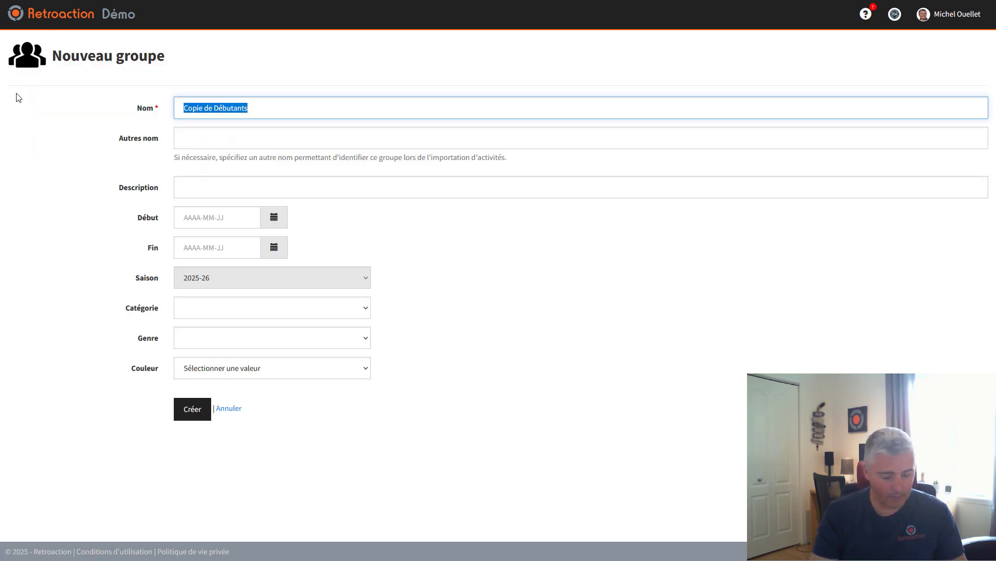
text(Avancé)
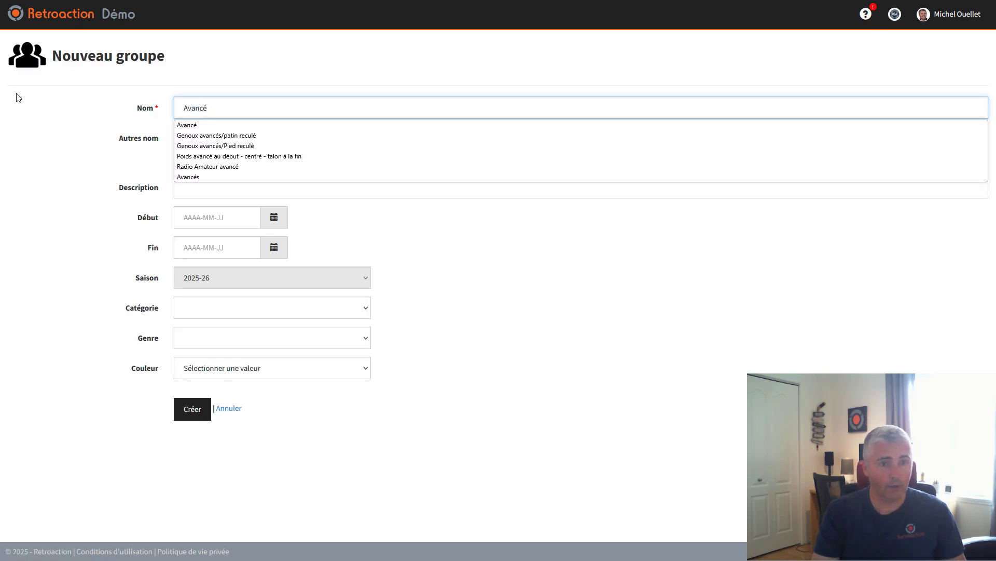
text(s)
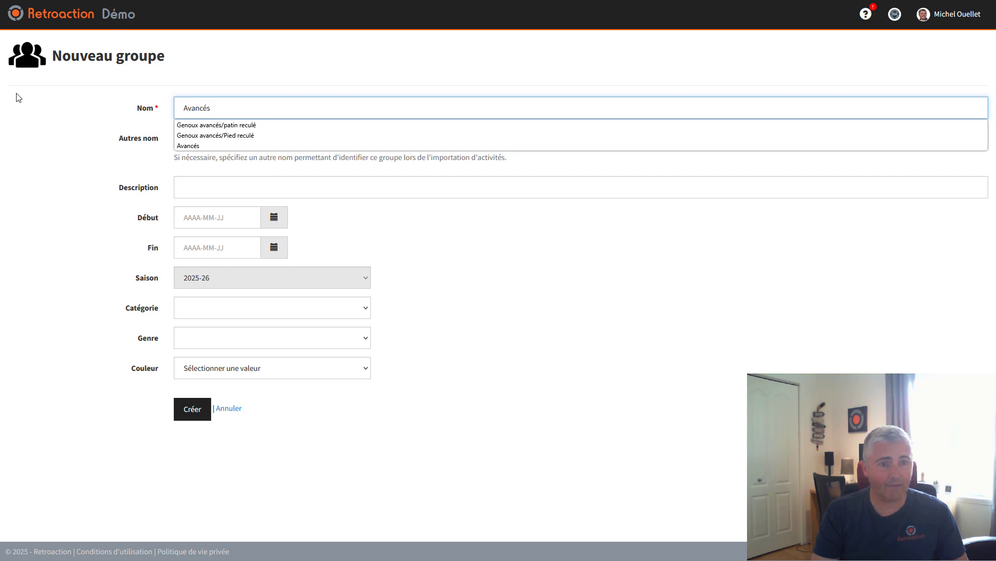
key(Return)
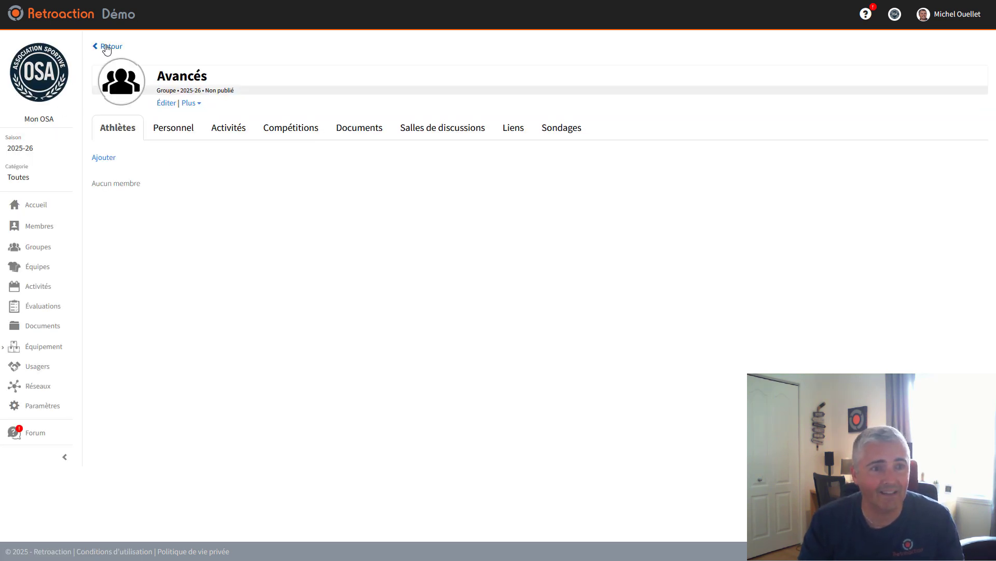
click(106, 48)
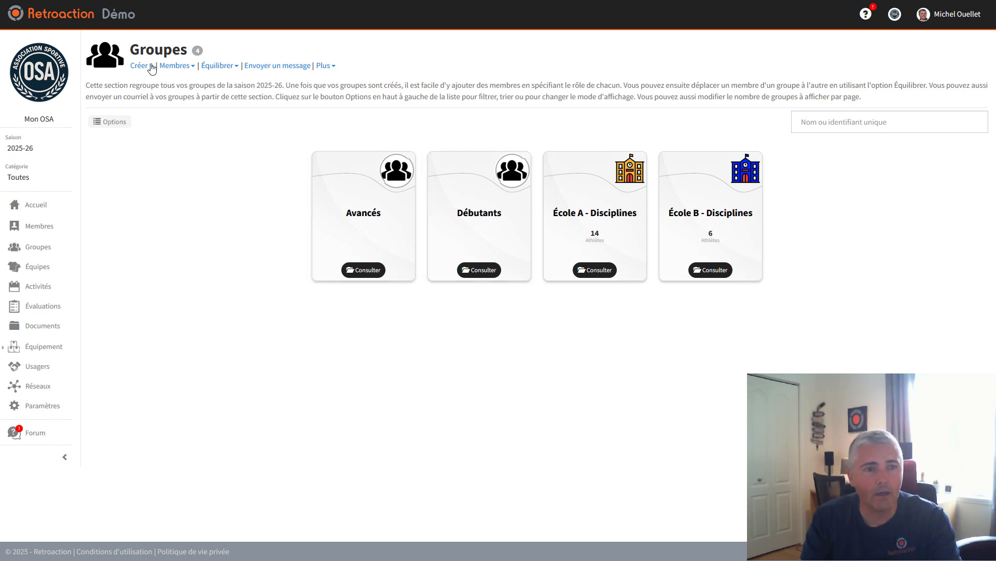
Begin manually adding members to the Débutants group, using the École A - Disciplines (2025-26) group as the source.
click(188, 65)
click(187, 85)
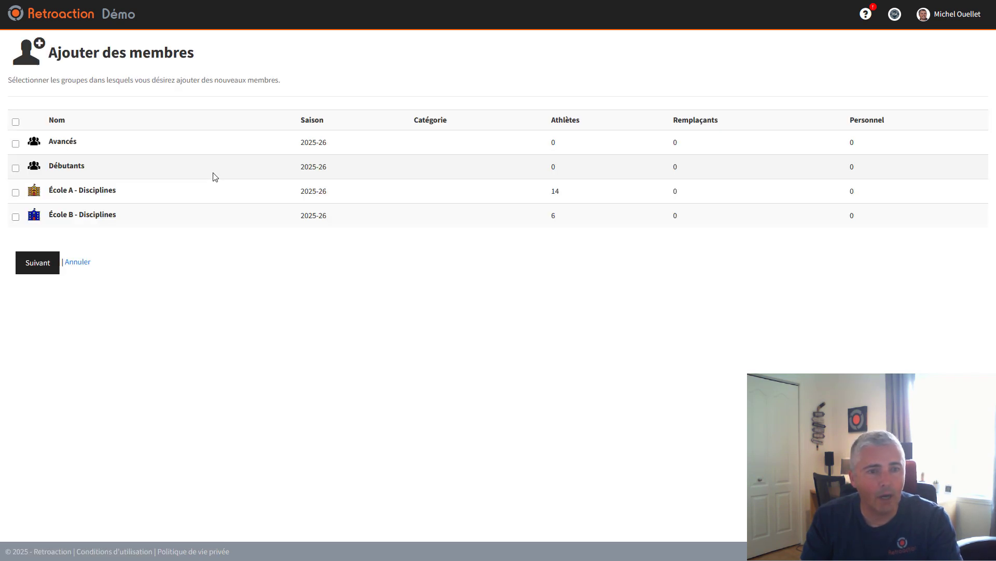
click(55, 167)
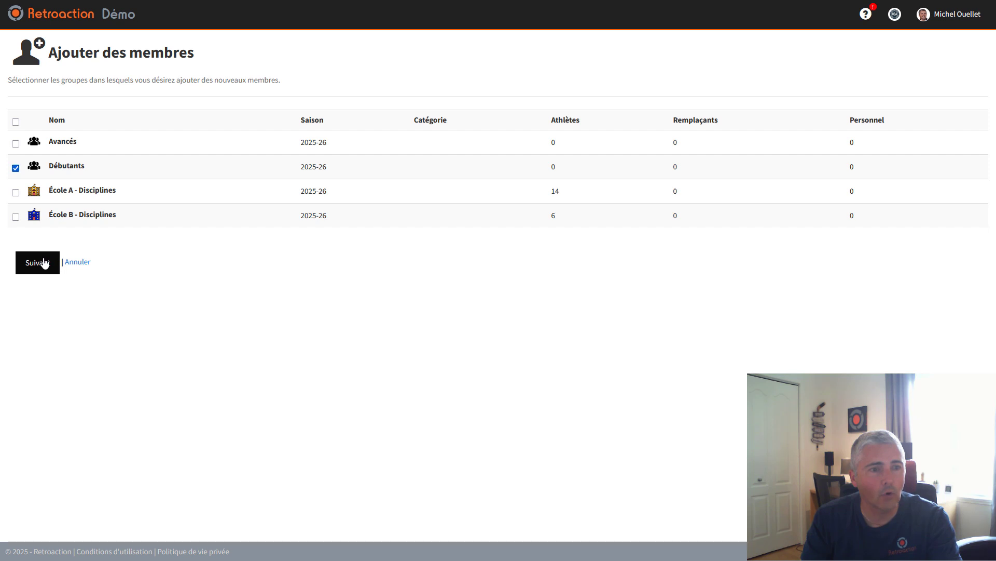
click(44, 263)
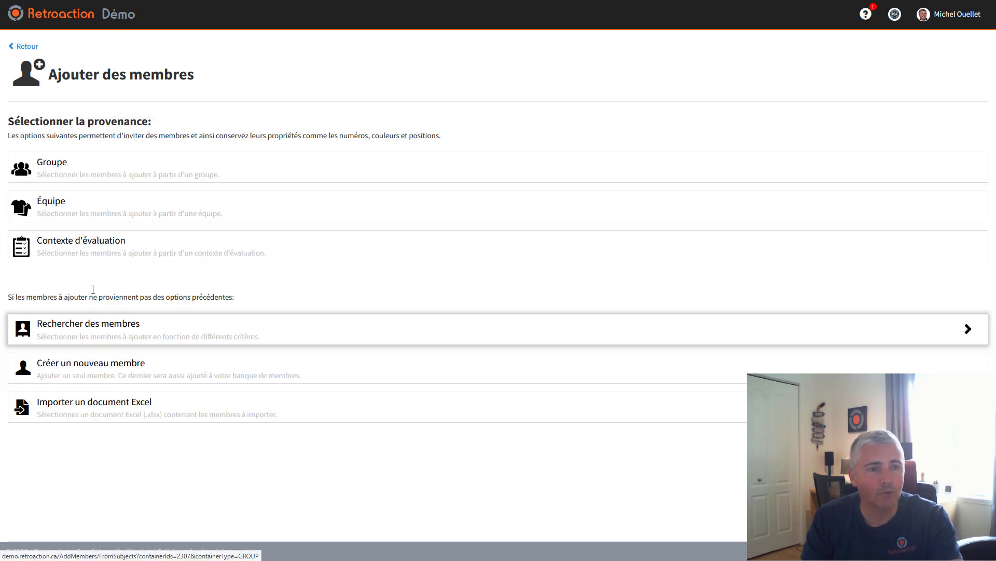
click(71, 177)
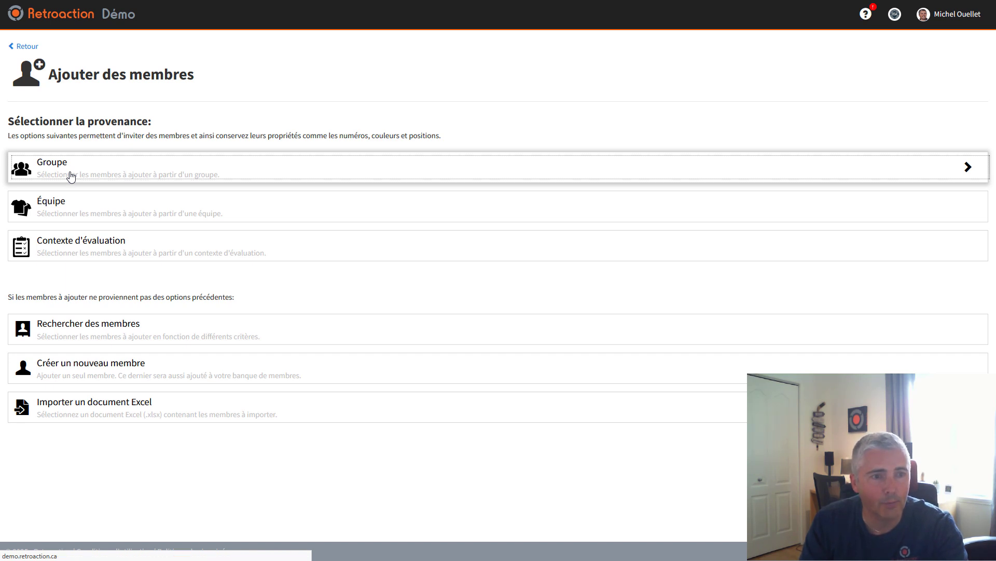
click(223, 185)
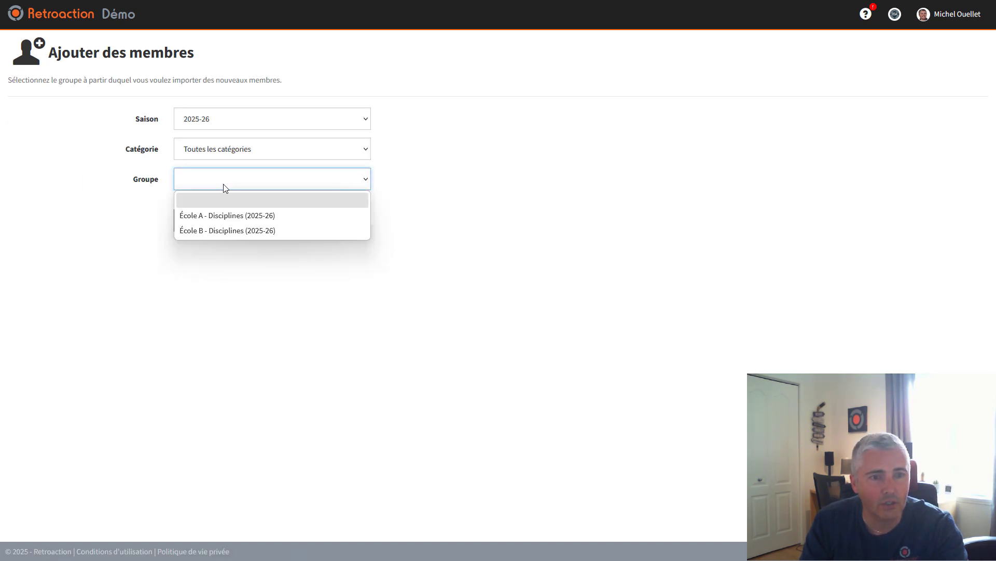
click(229, 216)
click(251, 223)
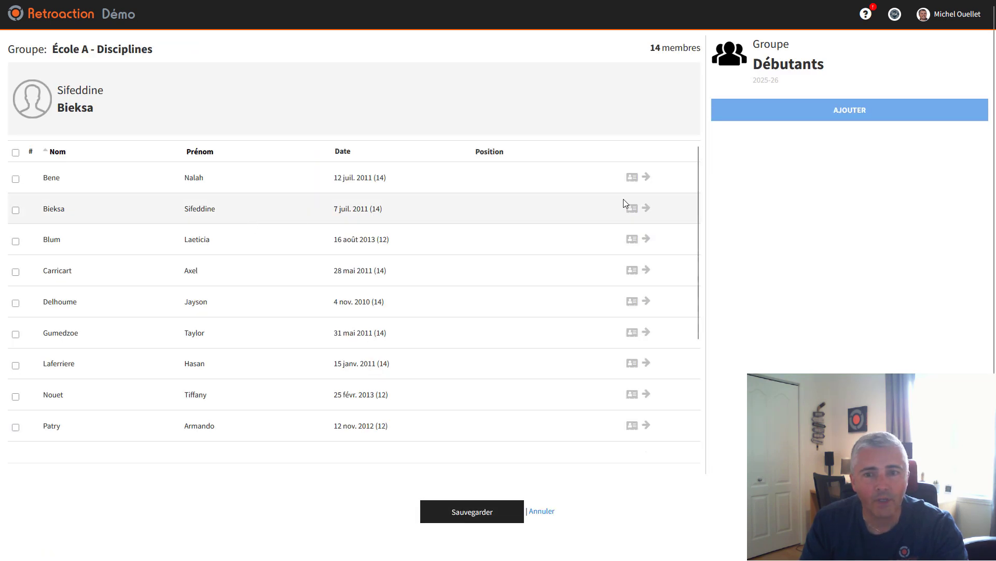
Transfer eight École A athletes into Débutants and save without sending notifications.
click(646, 178)
click(646, 239)
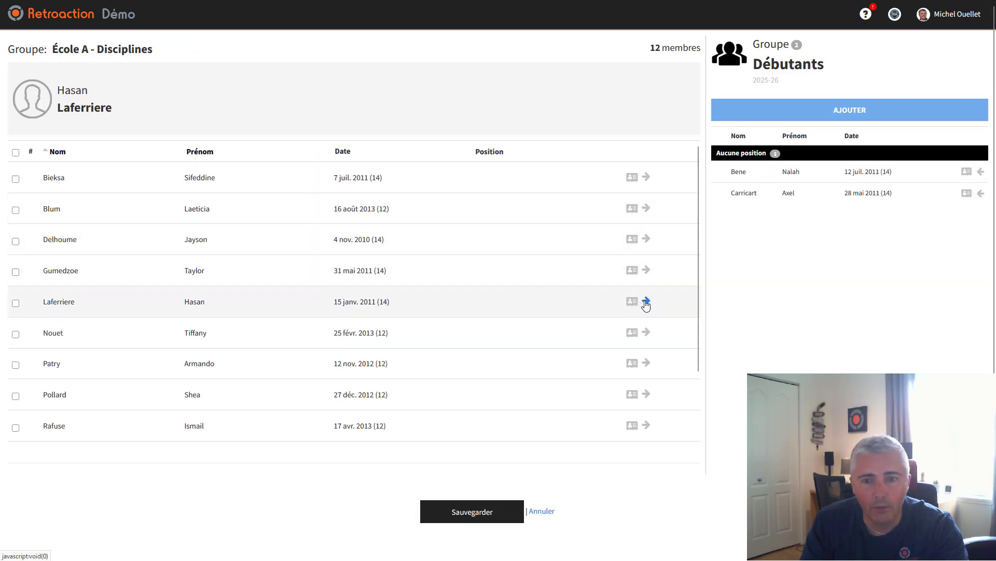
click(646, 302)
click(646, 364)
click(647, 395)
click(646, 395)
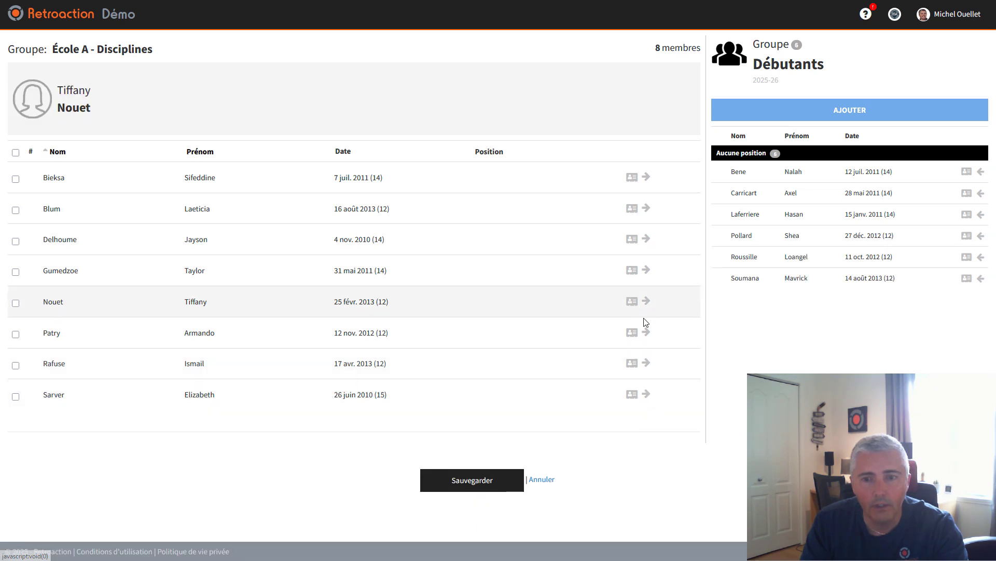
click(647, 302)
click(646, 239)
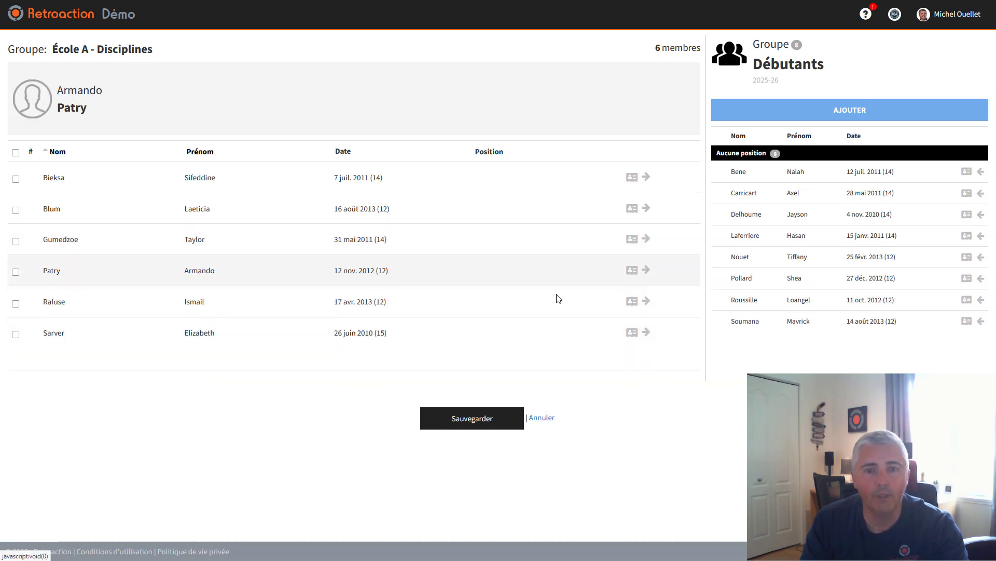
click(505, 422)
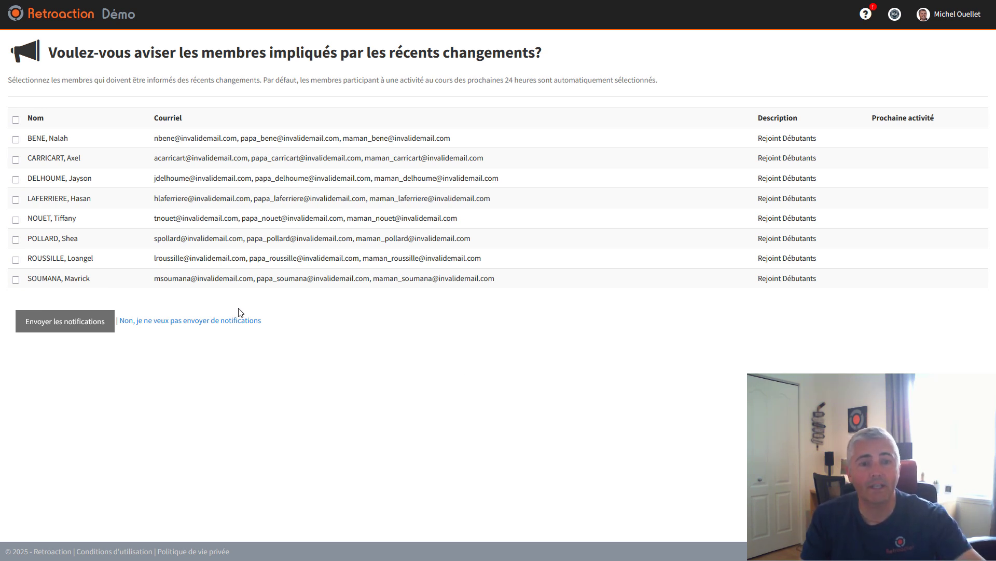
click(223, 327)
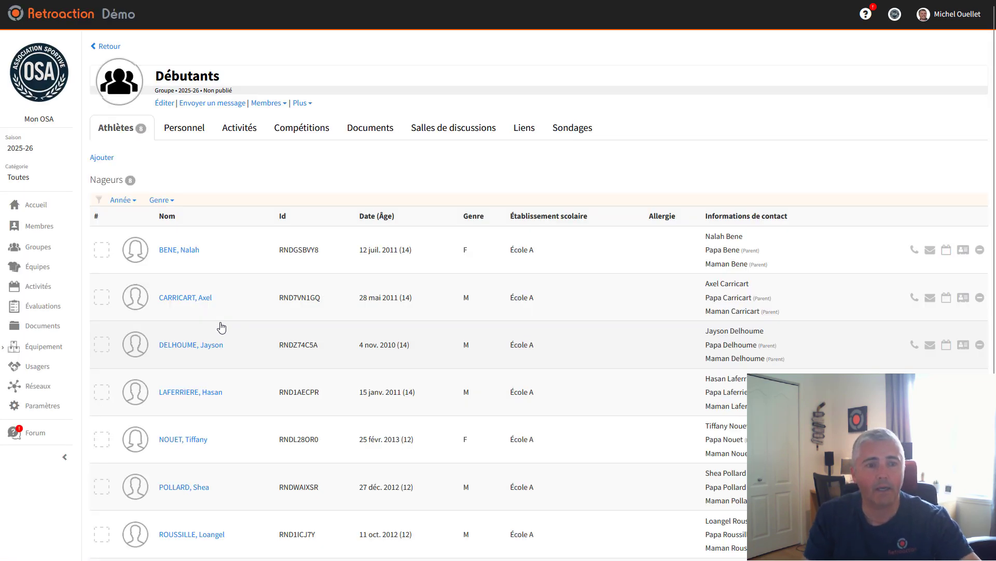
Start adding more athletes to Débutants, choosing the École B - Disciplines (2025-26) group as their source.
click(106, 159)
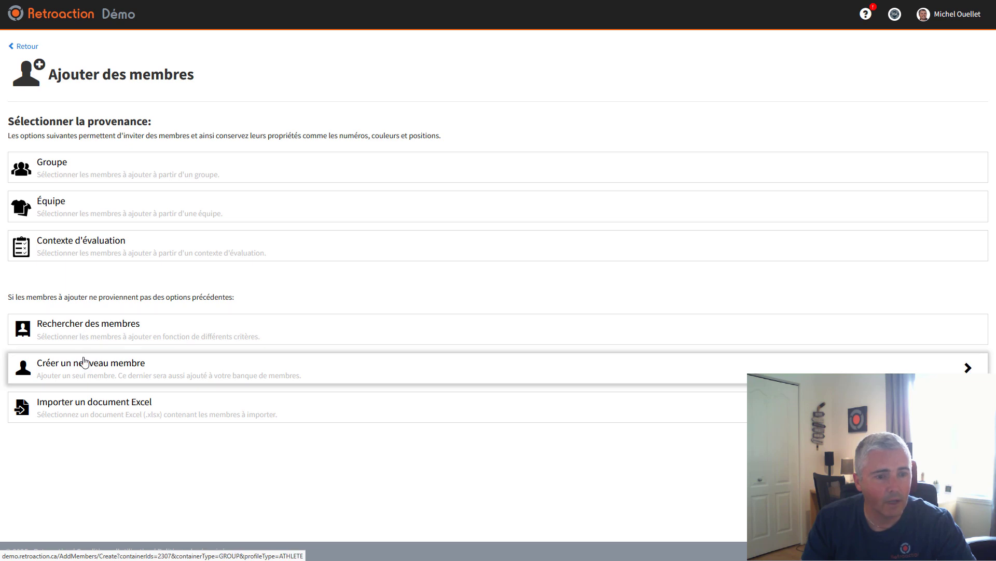
click(87, 170)
click(197, 187)
click(204, 230)
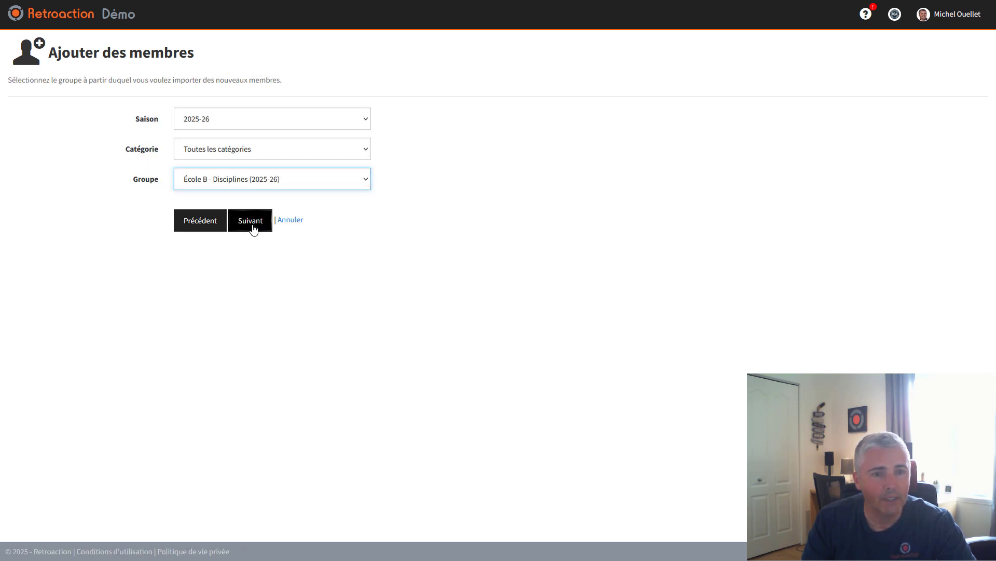
click(251, 222)
Add three École B athletes to Débutants, save without notifications, and return to the groups list.
click(656, 177)
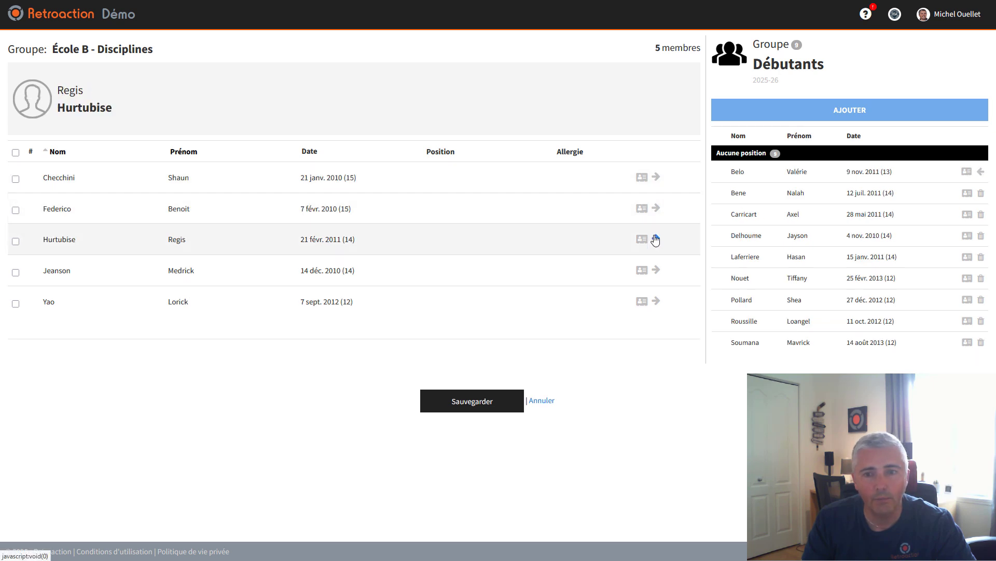
click(656, 239)
click(656, 274)
click(473, 443)
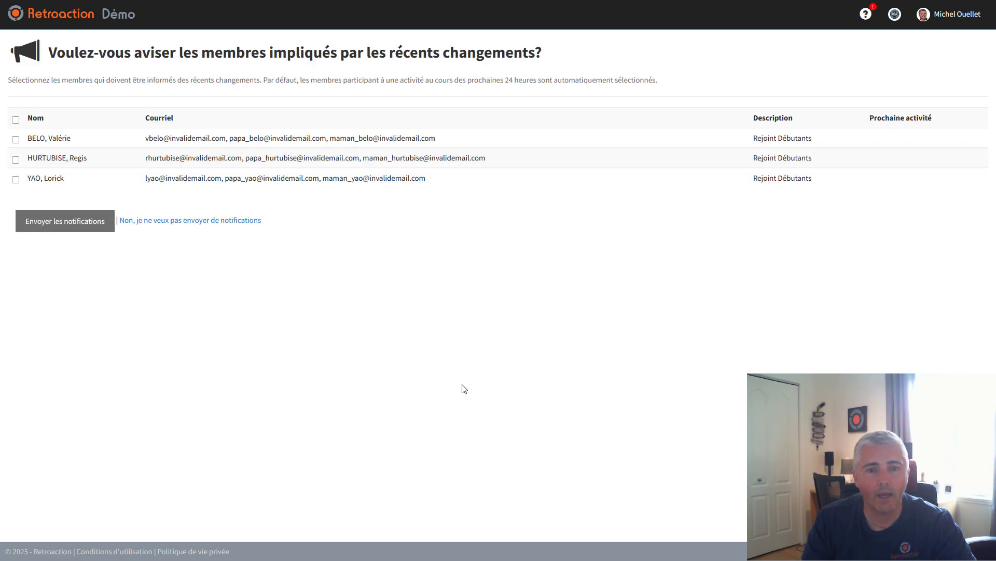
click(215, 220)
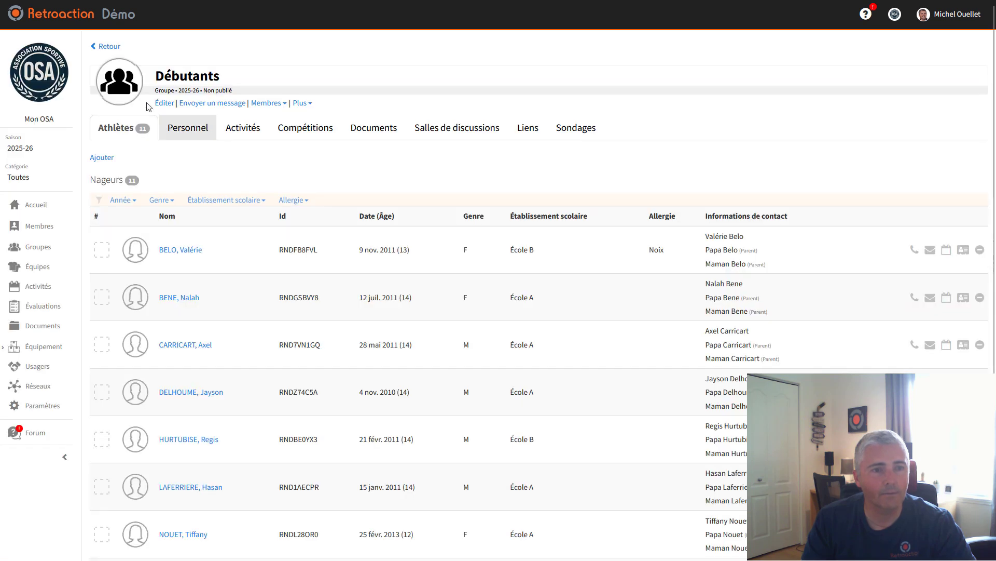
click(107, 52)
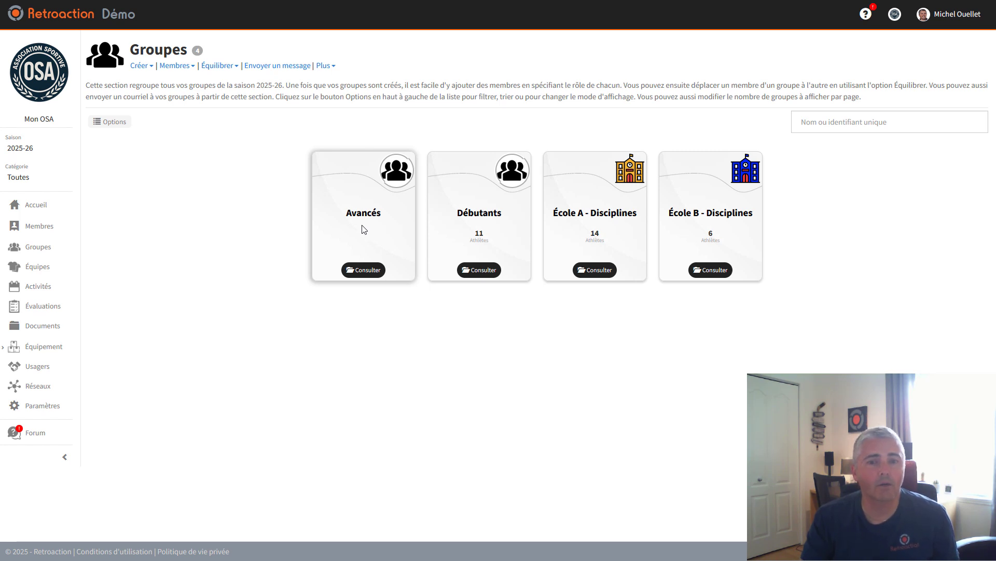
Start a manual member addition with both Avancés and Débutants as the target groups.
click(185, 68)
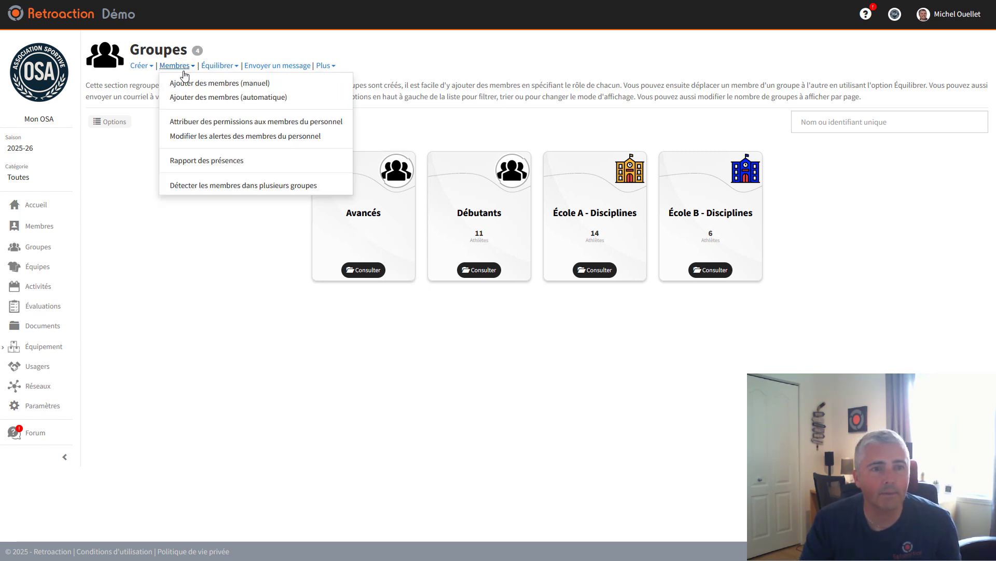
click(191, 84)
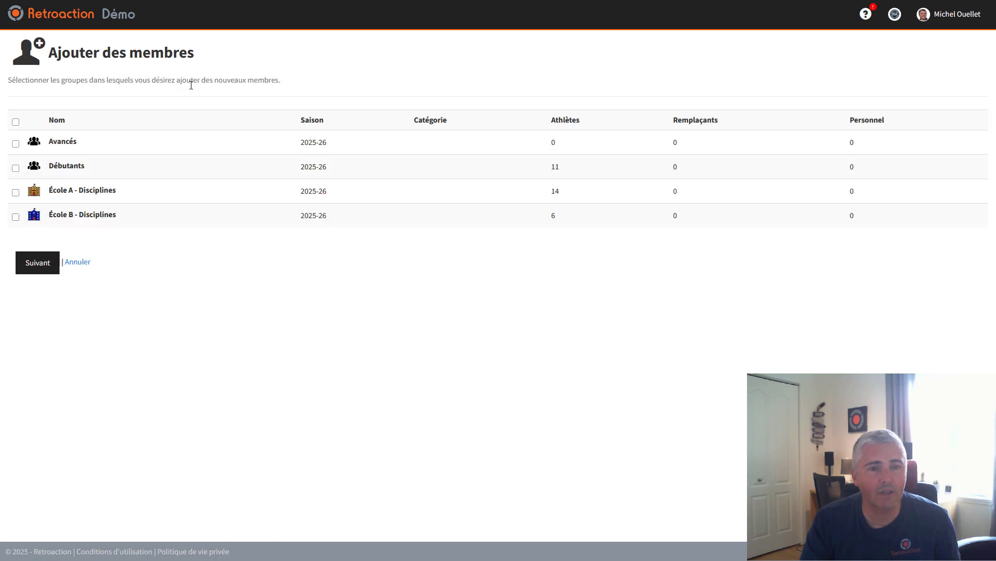
click(71, 145)
click(73, 166)
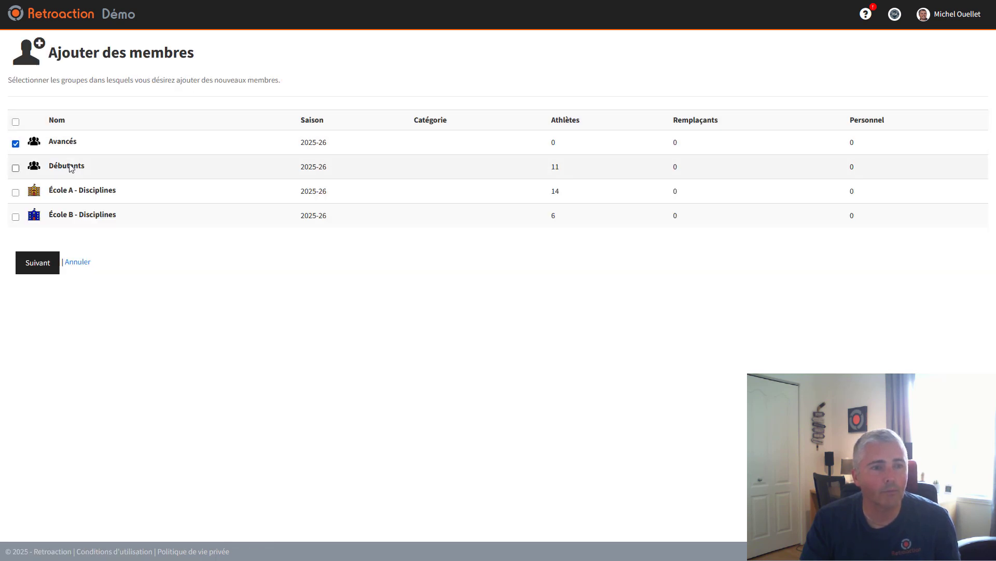
click(42, 262)
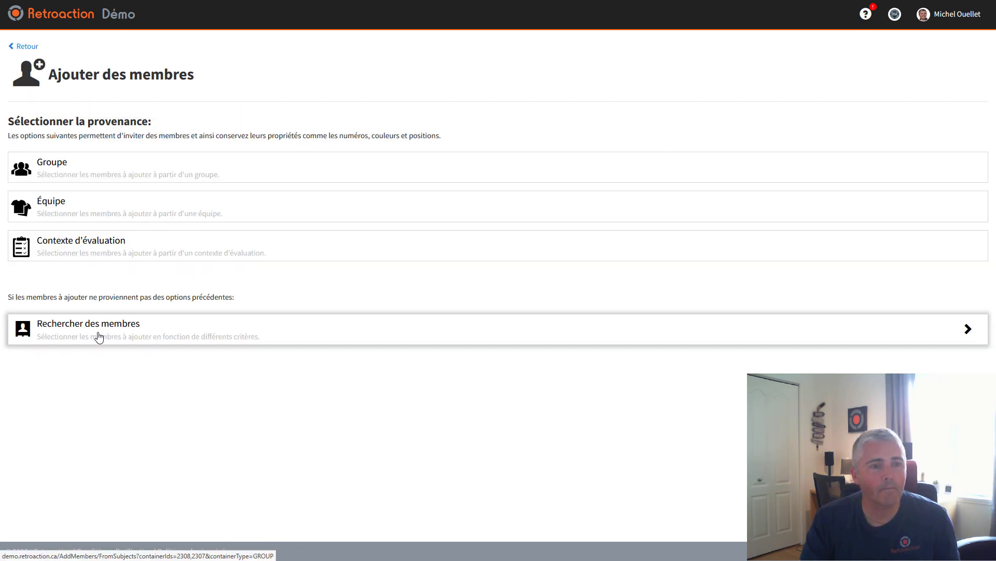
Use the member search as the source and load the complete list without any filter criteria.
click(98, 338)
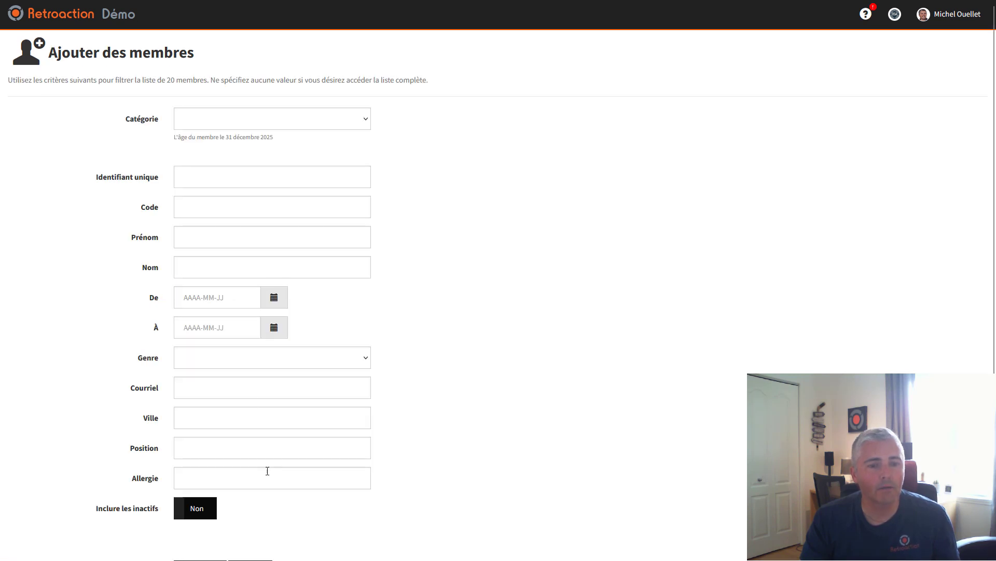
scroll(268, 470, down, 2)
click(263, 485)
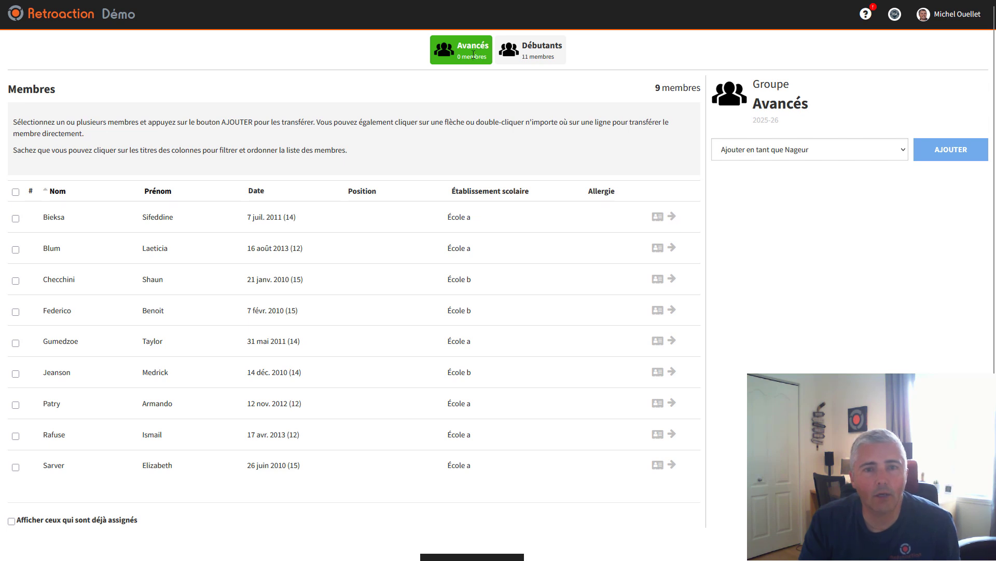
Review the members already assigned to Débutants and return to Avancés as the target group.
click(547, 52)
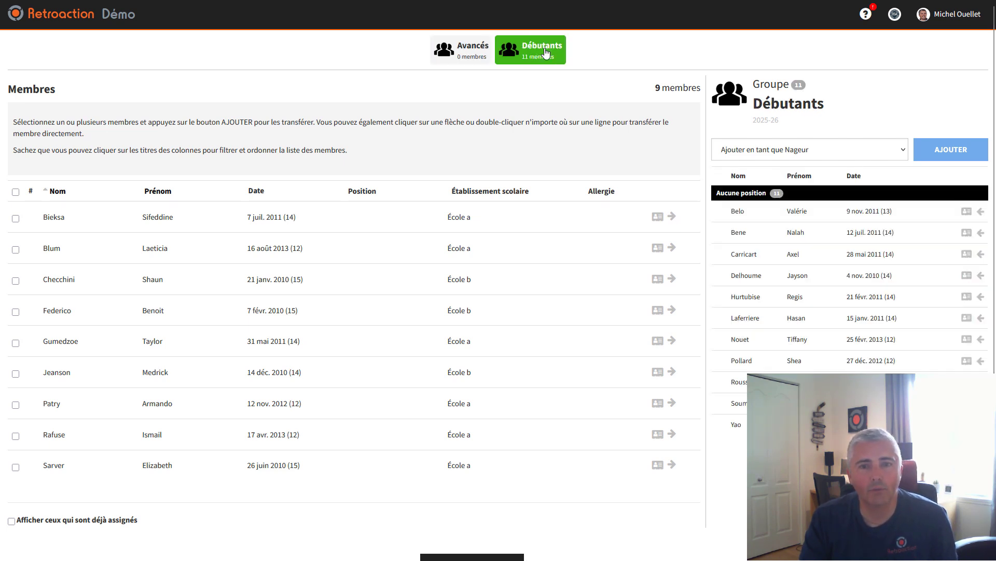
click(548, 57)
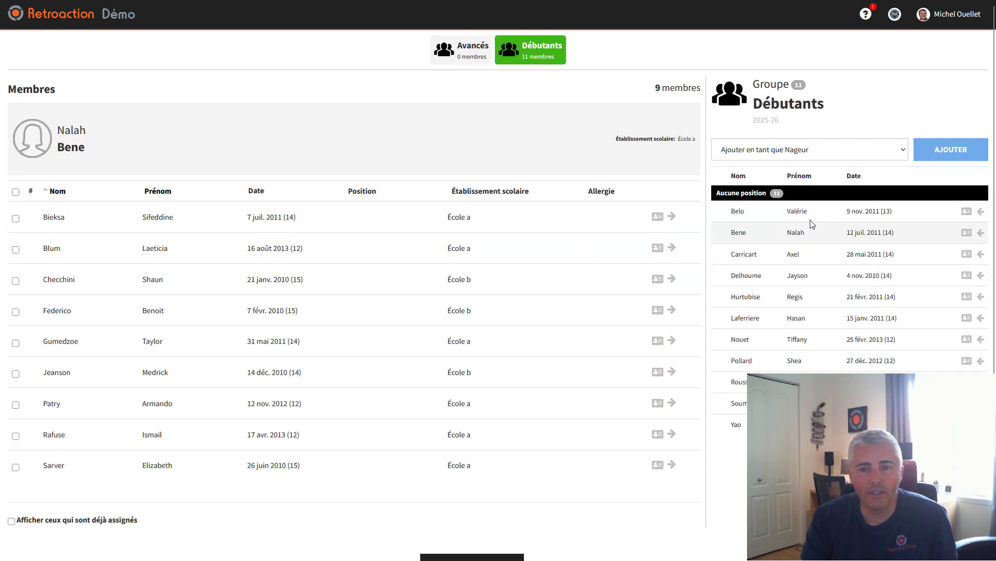
click(455, 52)
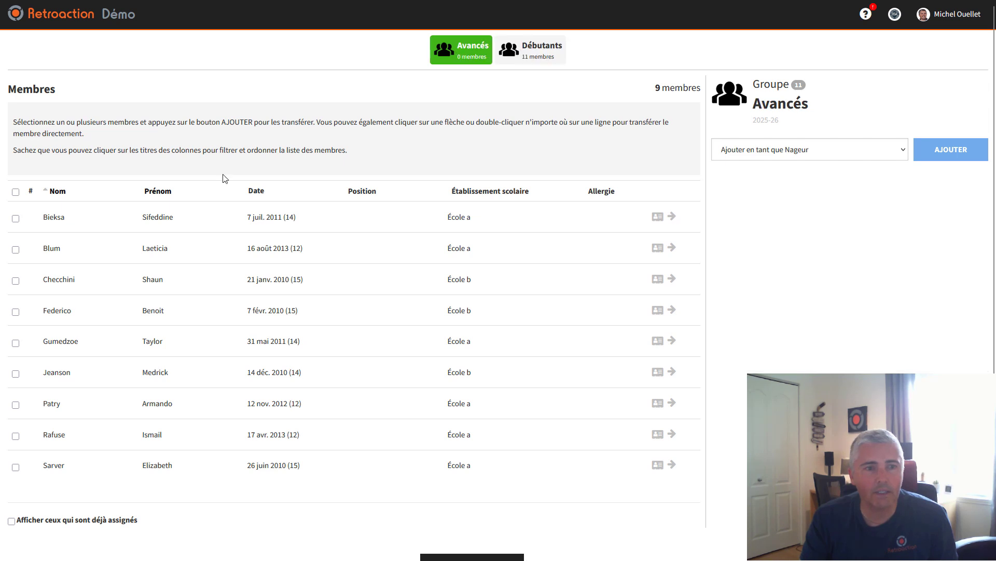
Add all remaining unassigned members to Avancés as Nageur and save without sending notifications.
click(16, 191)
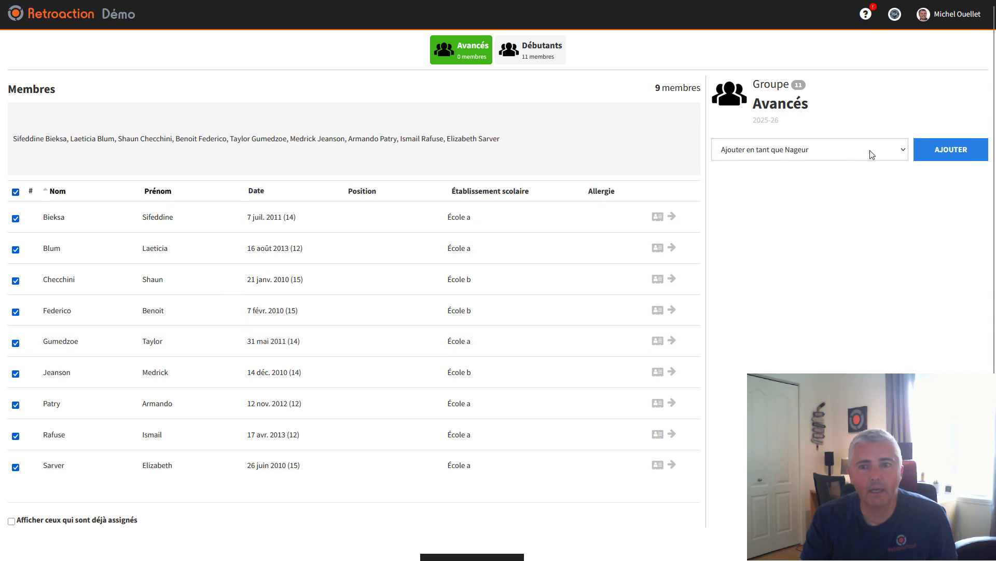
click(951, 155)
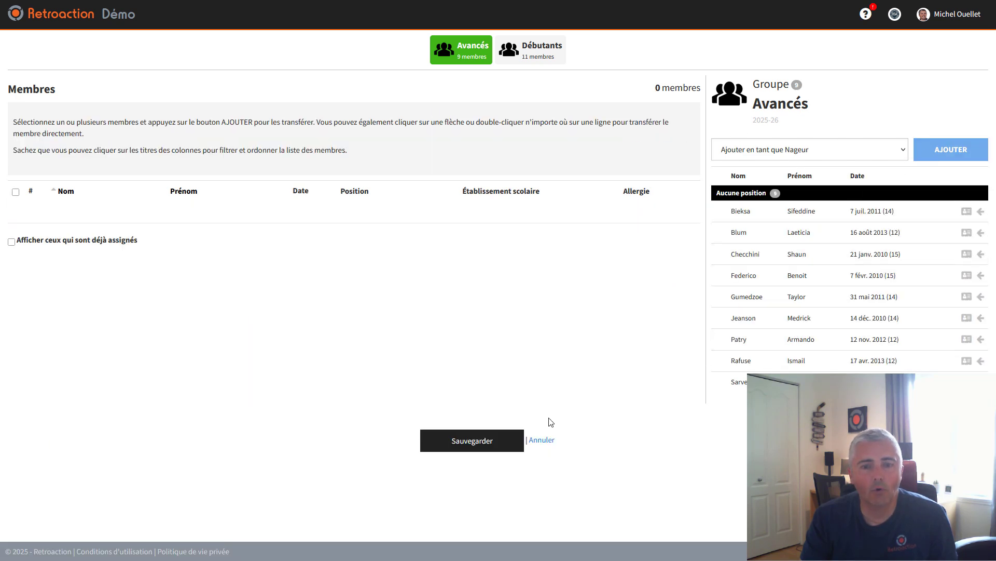
click(475, 440)
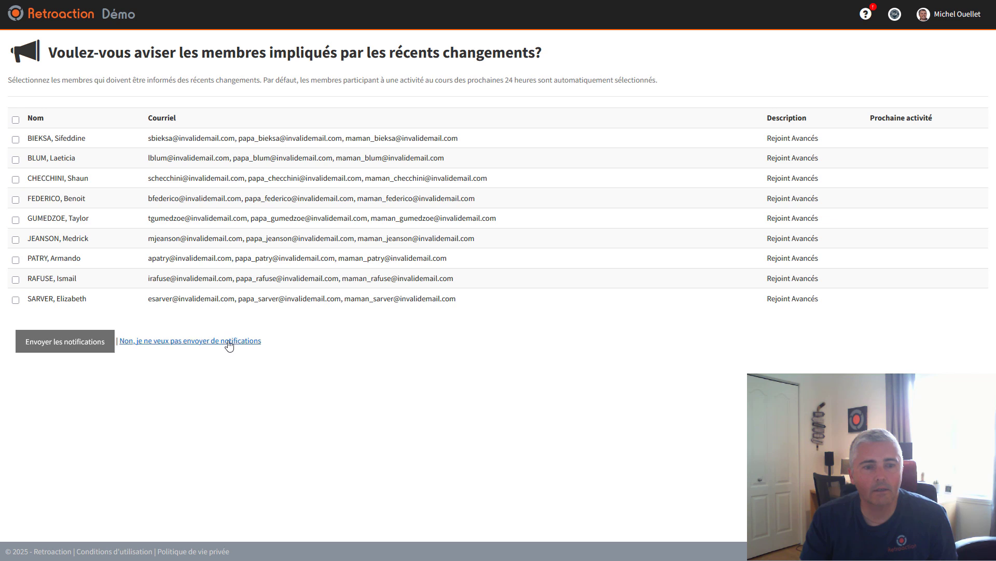
click(229, 343)
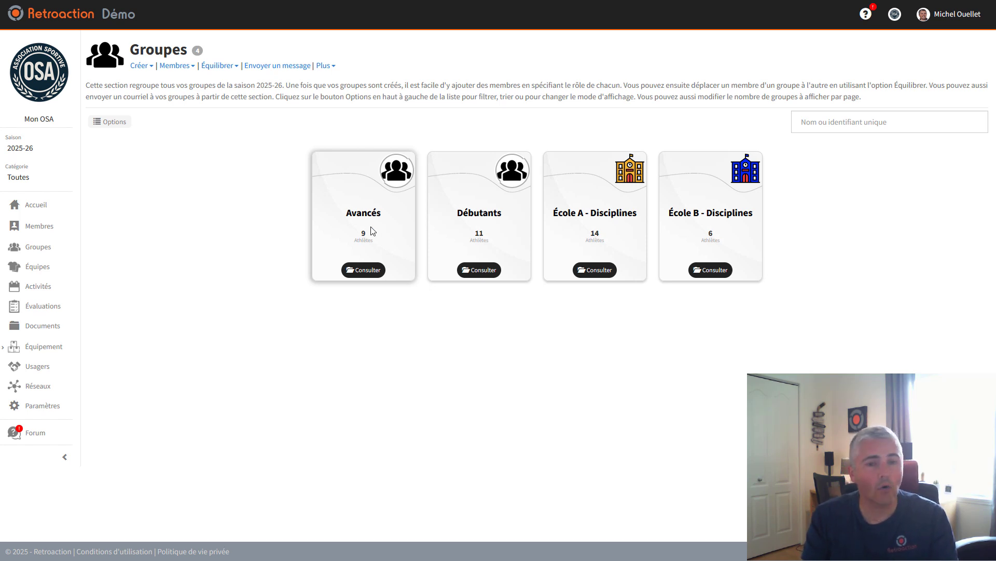
Examine the athlete list of the Débutants group and return to the groups list.
click(480, 271)
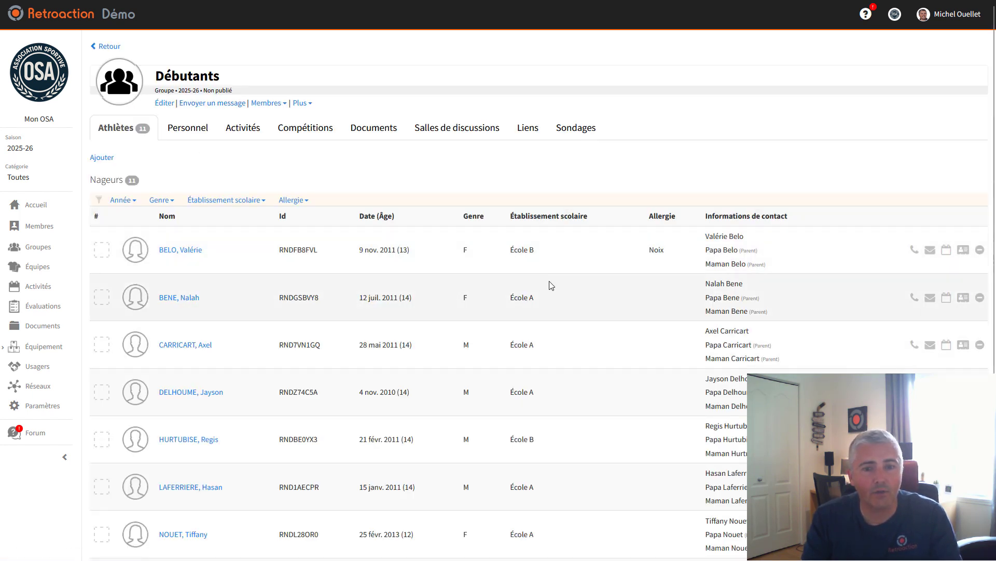
click(102, 46)
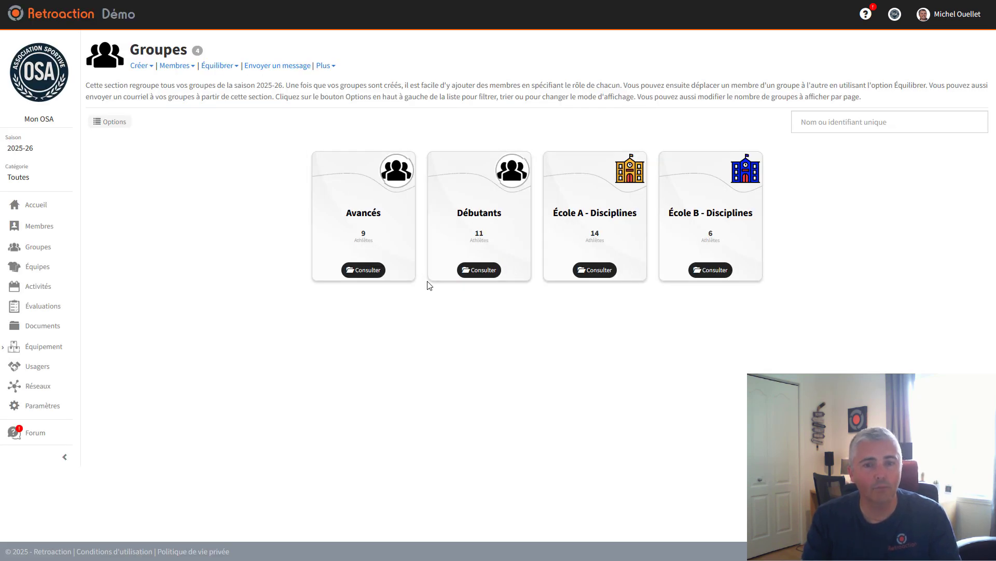